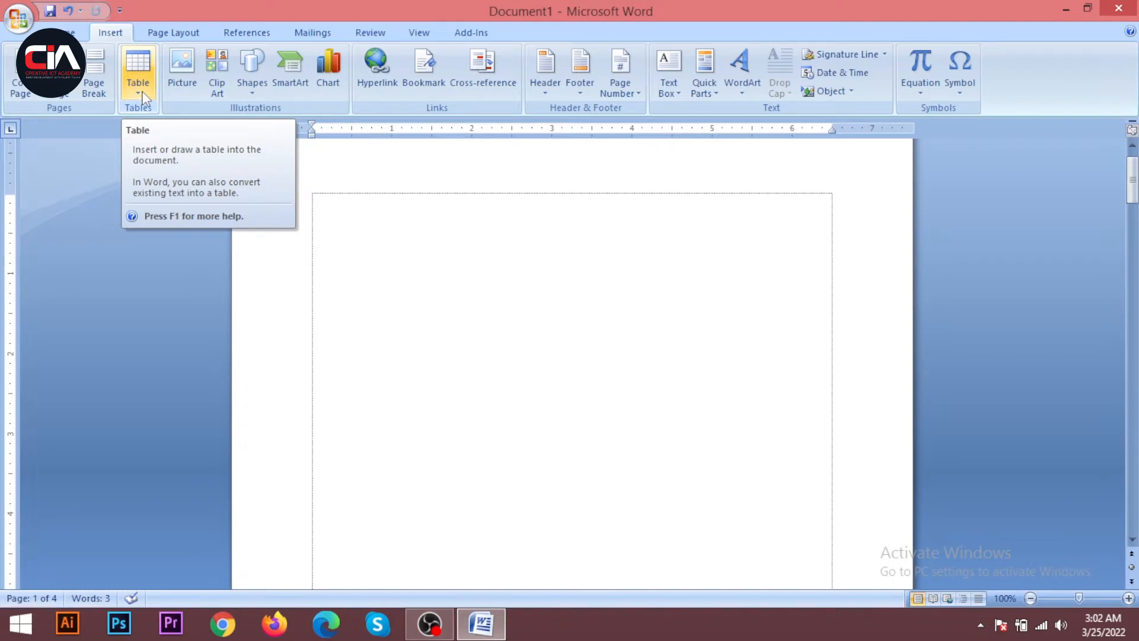
# Insert a table with five columns and four rows at the start of the document
pyautogui.click(142, 91)
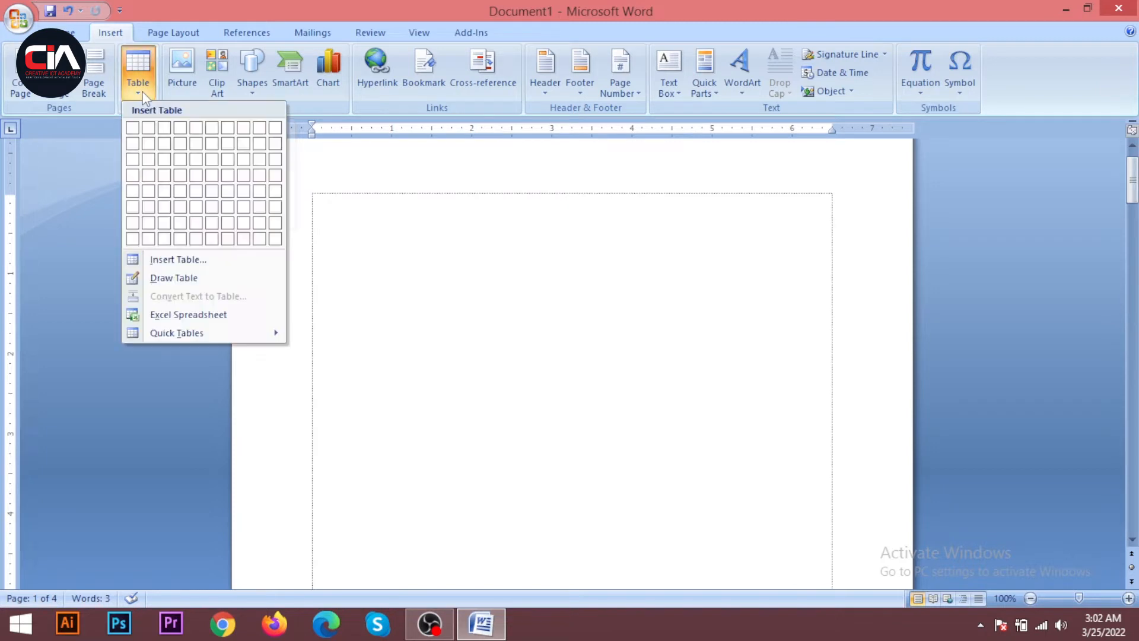
pyautogui.click(198, 178)
pyautogui.scroll(2, 402, 308)
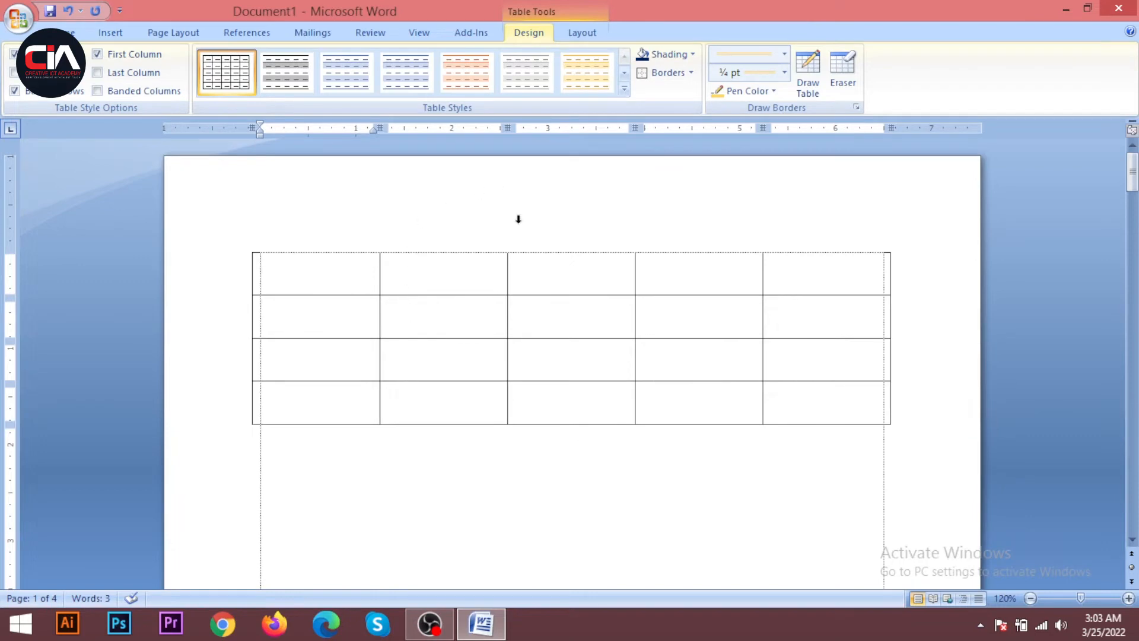
# Place the cursor back inside the new table and show its layout tools, including the formula command
pyautogui.click(349, 500)
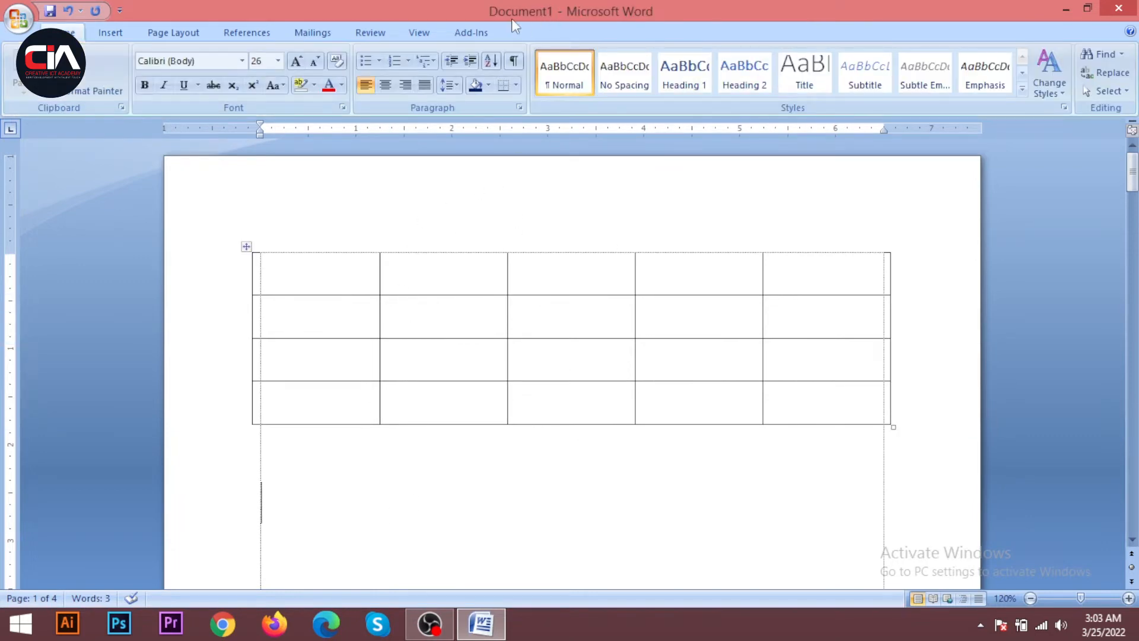
pyautogui.click(363, 307)
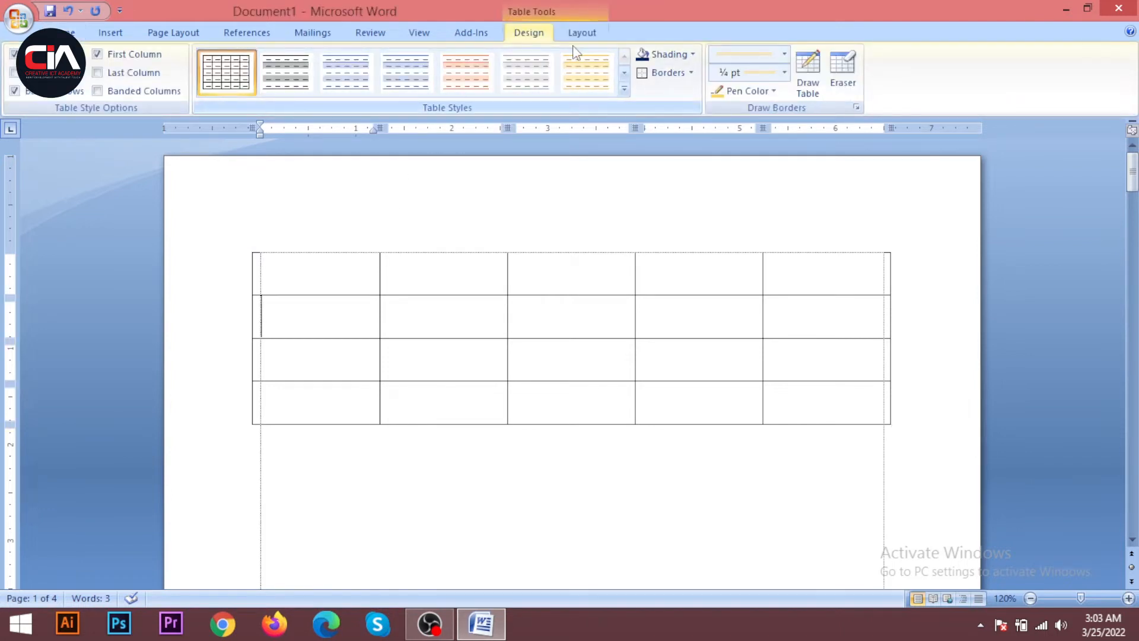
pyautogui.click(582, 32)
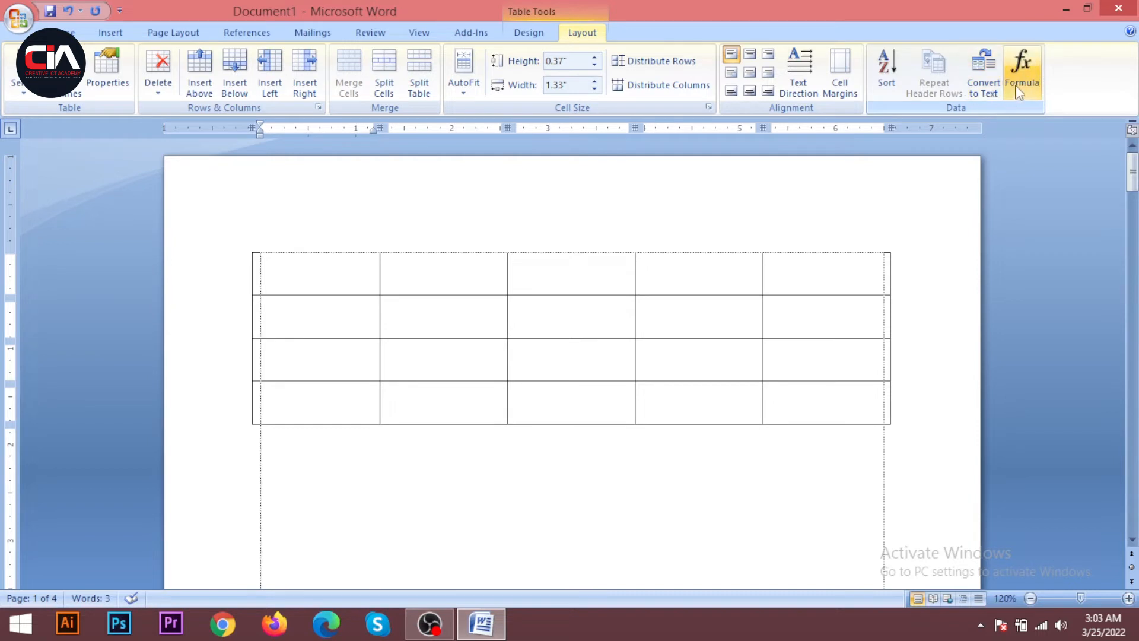
pyautogui.scroll(1, 299, 339)
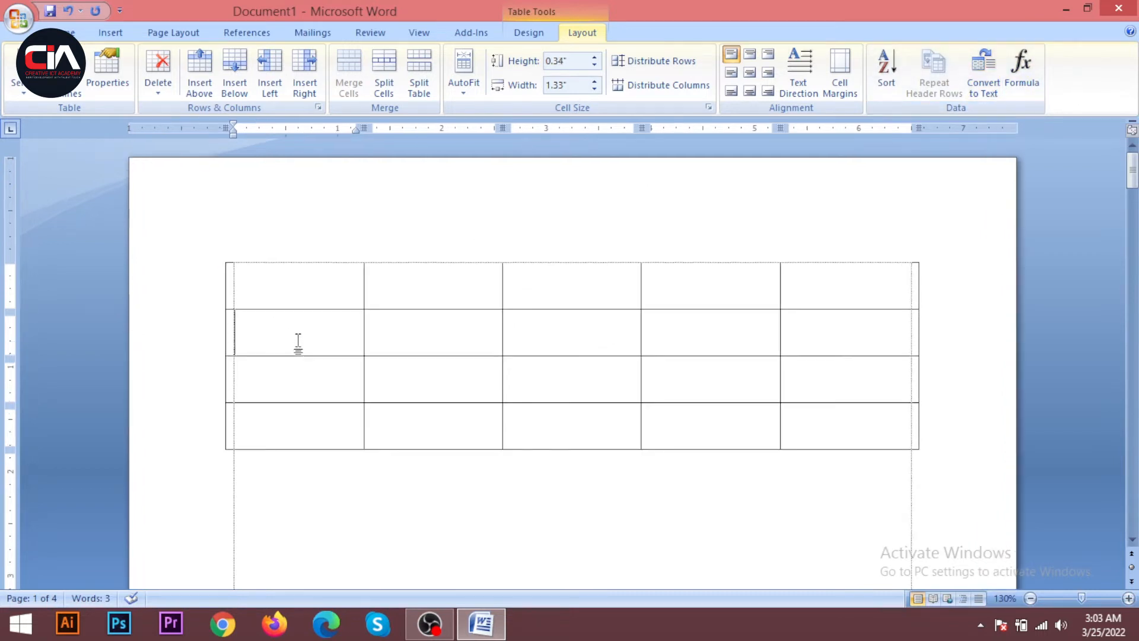
# Enter 100 in each of the first two cells of the table's top row and place the cursor in the third cell
pyautogui.click(335, 299)
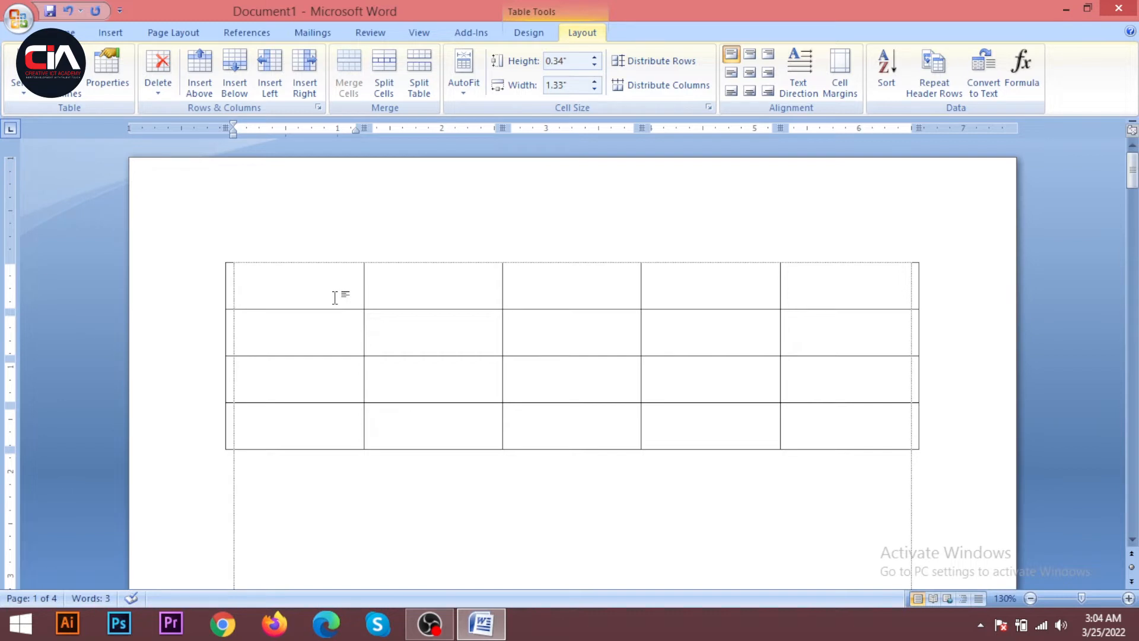
pyautogui.click(449, 283)
pyautogui.click(306, 305)
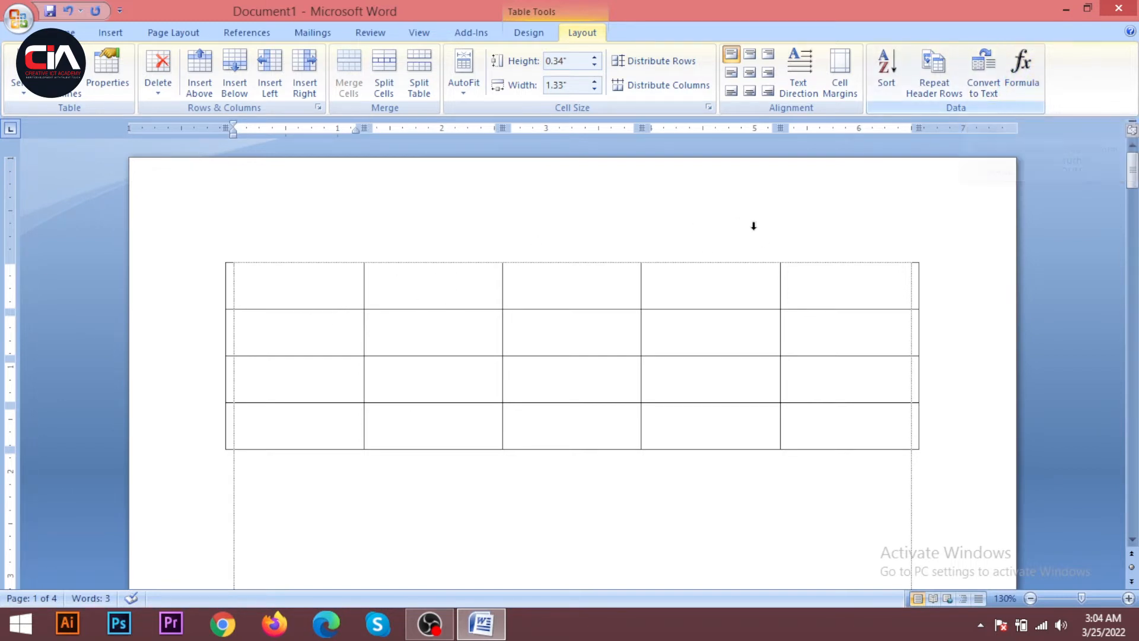
pyautogui.click(442, 304)
pyautogui.click(299, 296)
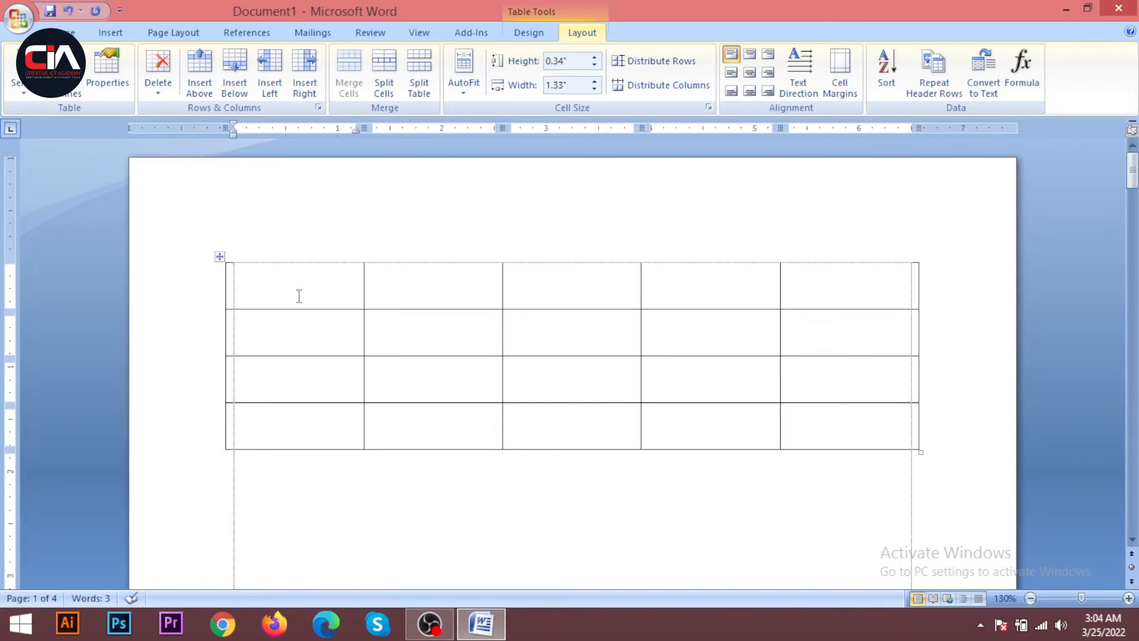
pyautogui.write('100')
pyautogui.press('Tab')
pyautogui.write('100')
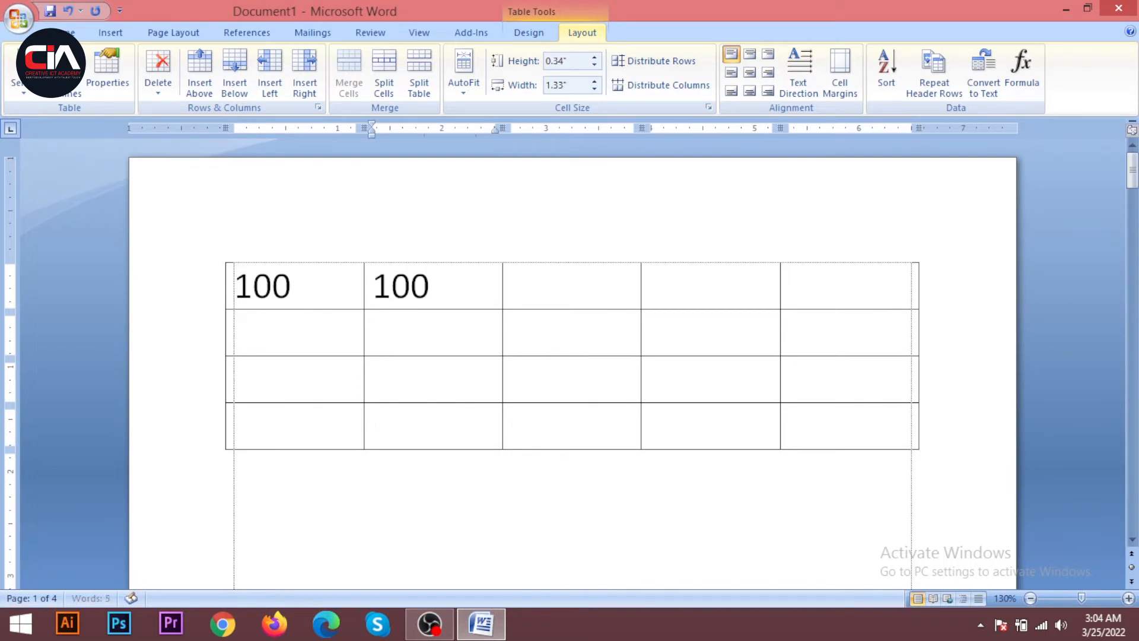
pyautogui.click(571, 294)
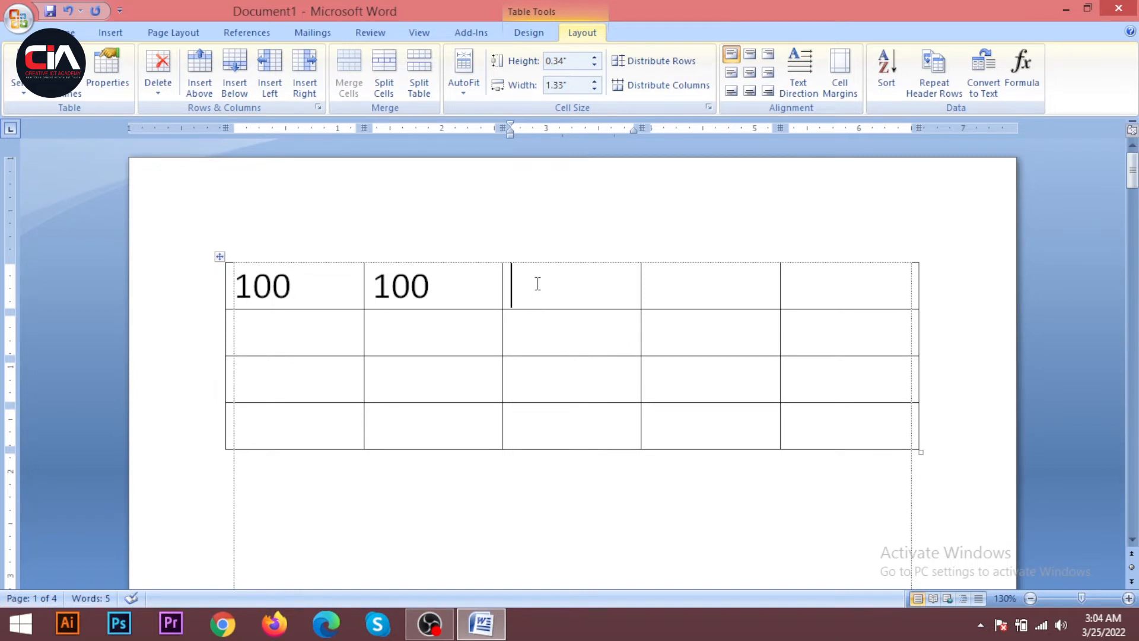
pyautogui.click(1031, 72)
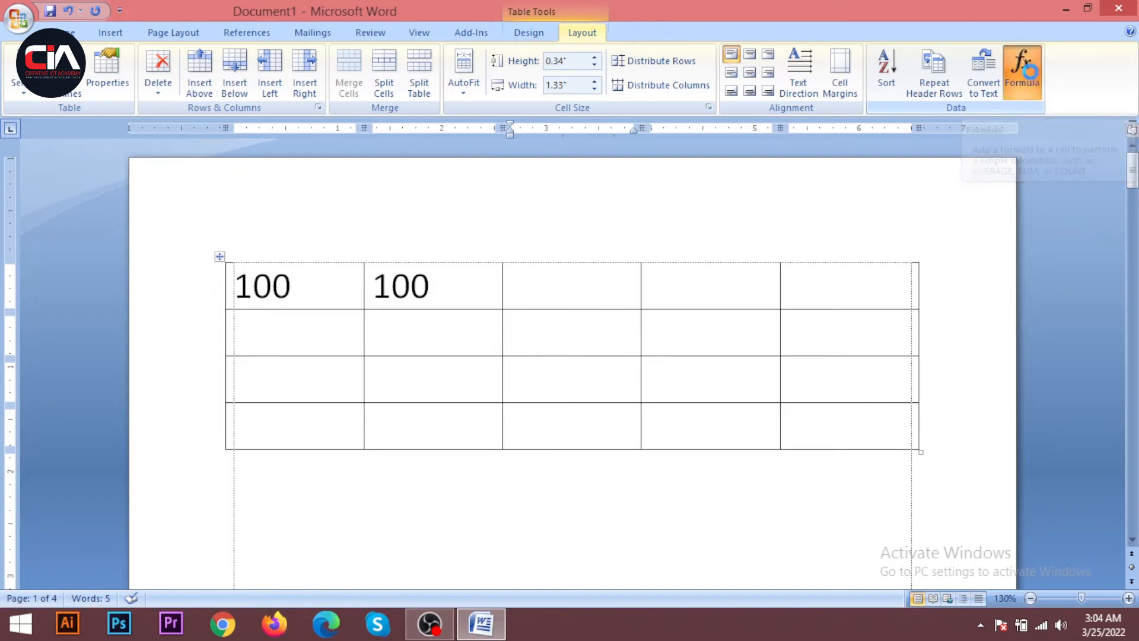
pyautogui.moveTo(598, 224); pyautogui.dragTo(925, 159)
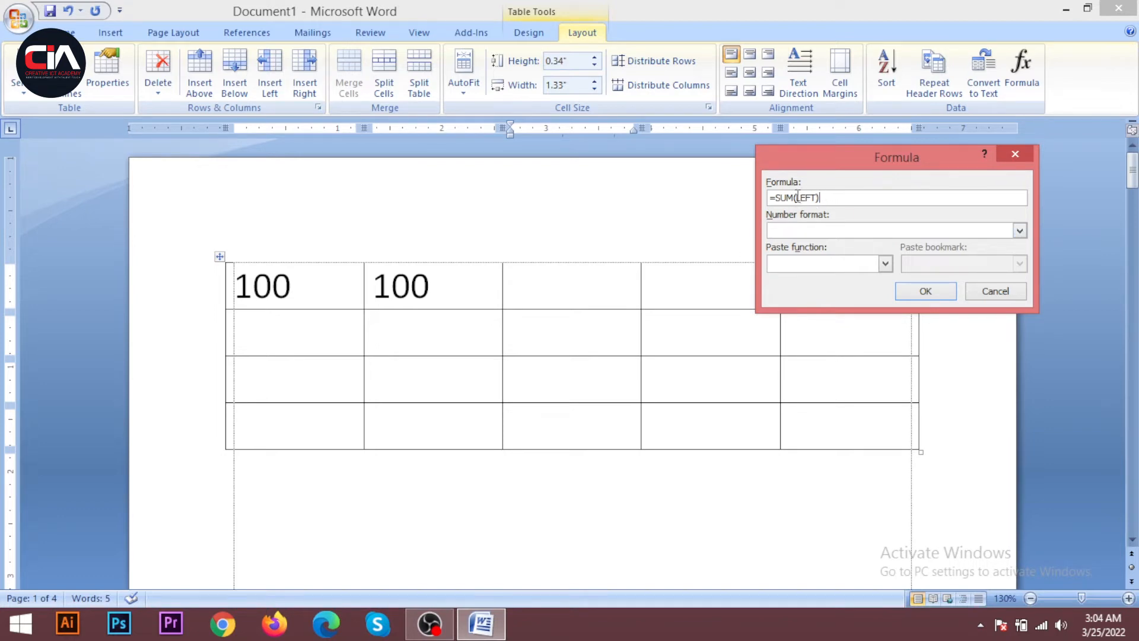
pyautogui.click(1015, 154)
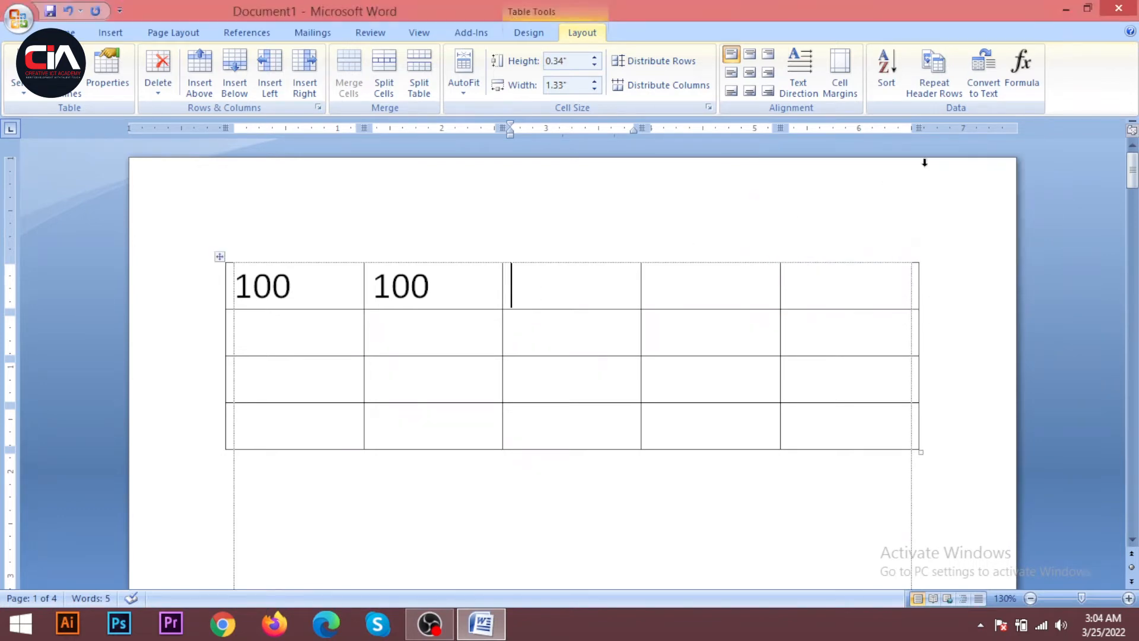
pyautogui.click(1021, 70)
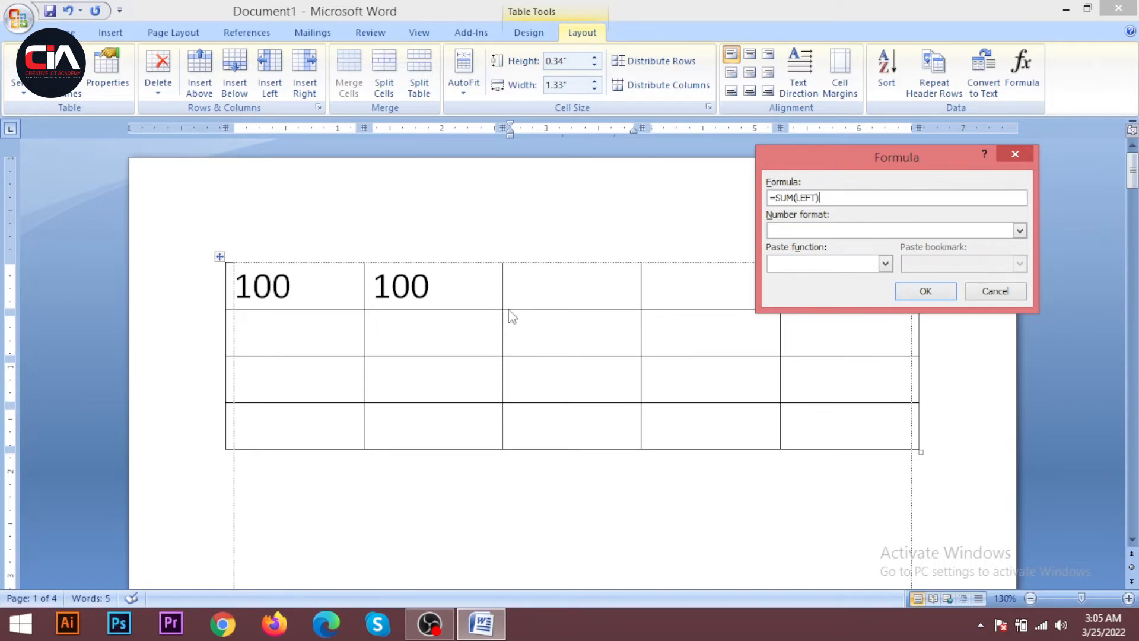
pyautogui.click(995, 292)
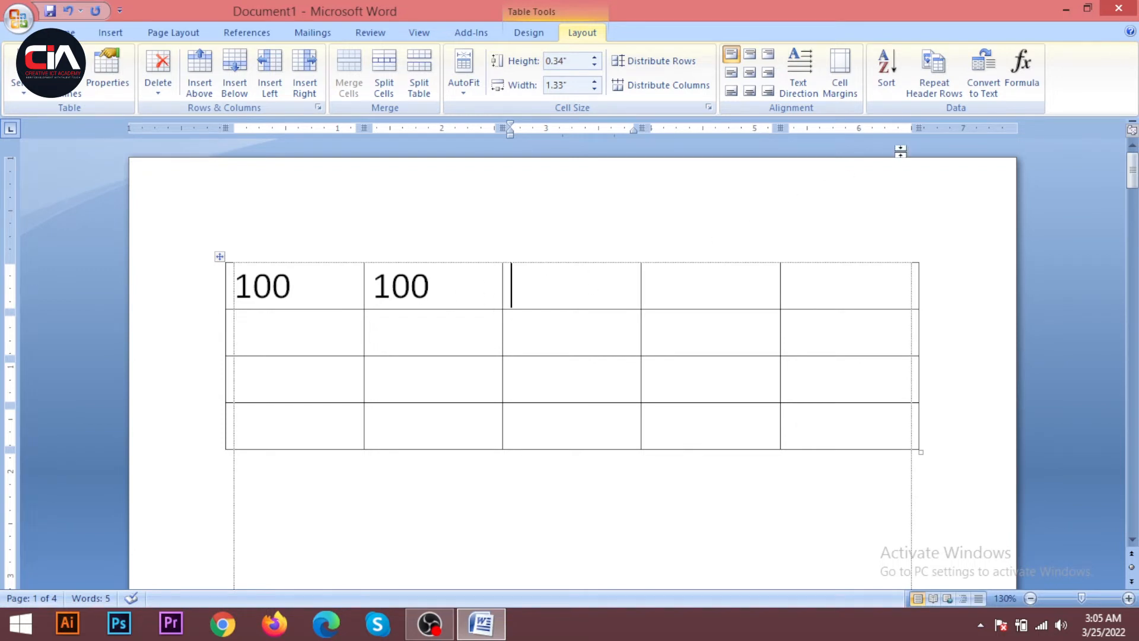
# Insert the formula =sum(left) in the third cell of the top row, replacing the suggested formula text
pyautogui.click(1020, 73)
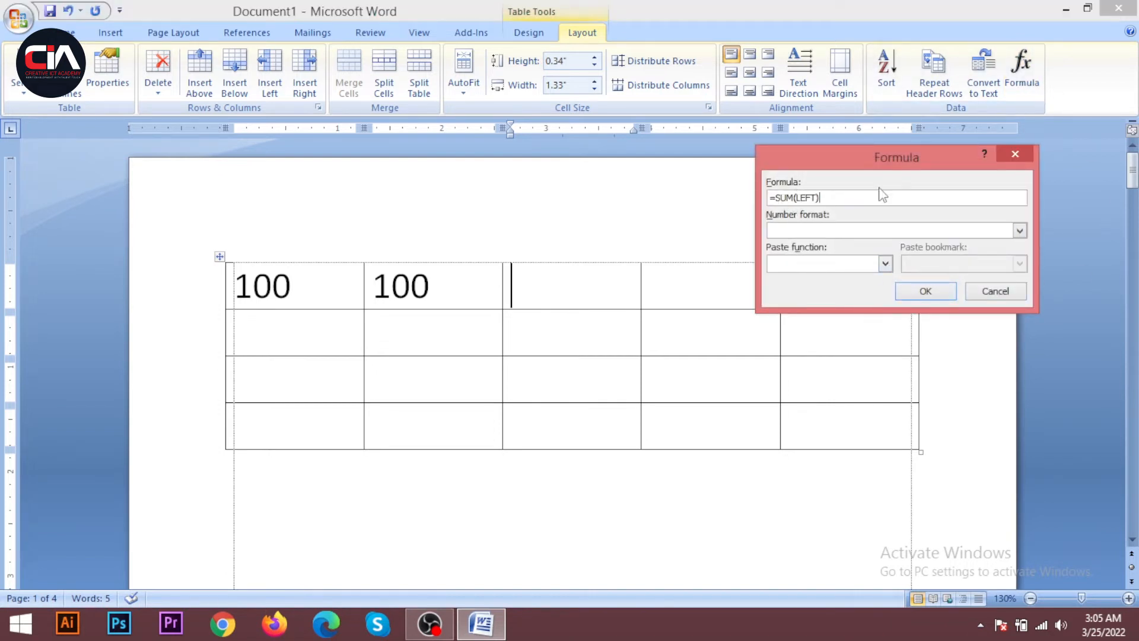
pyautogui.moveTo(852, 195); pyautogui.dragTo(732, 217)
pyautogui.press('Delete')
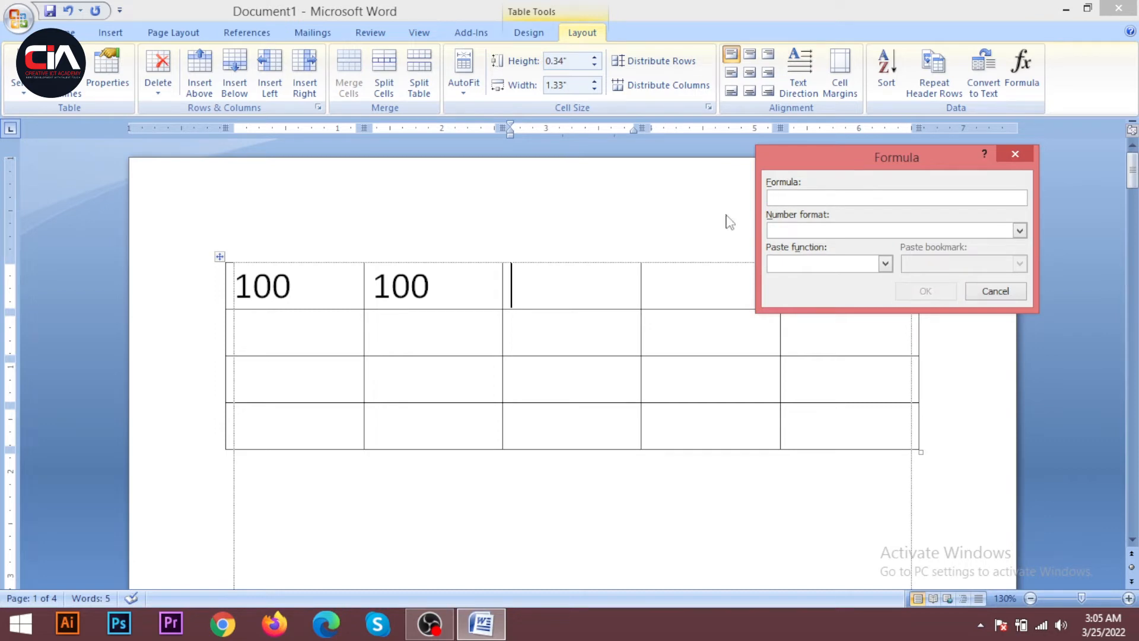
pyautogui.write('=sum(left')
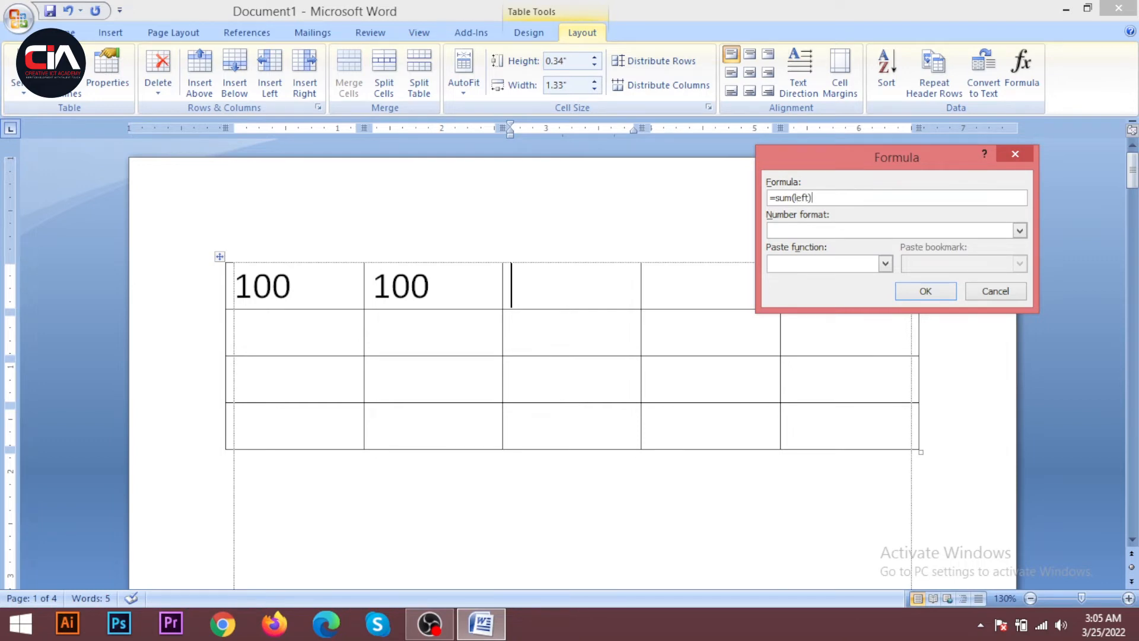
pyautogui.click(932, 291)
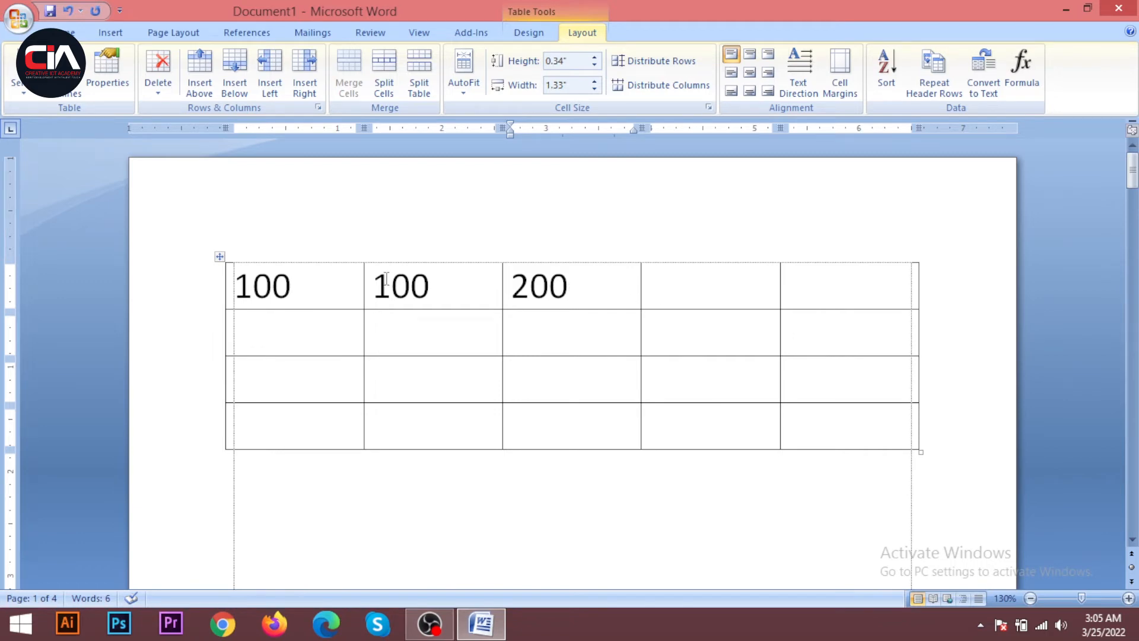
# Clear the first cell of the top row and enter 800 and 400 in its fourth and fifth cells
pyautogui.click(331, 282)
pyautogui.press('BackSpace')
pyautogui.press('BackSpace')
pyautogui.press('BackSpace')
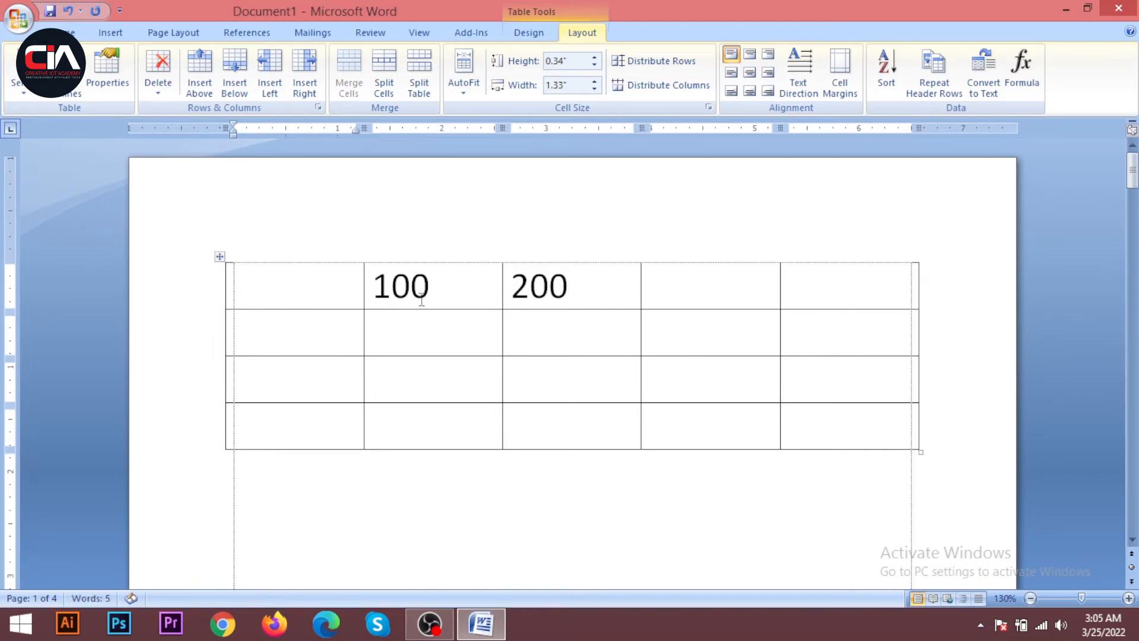
pyautogui.click(673, 279)
pyautogui.write('800')
pyautogui.press('Tab')
pyautogui.write('400')
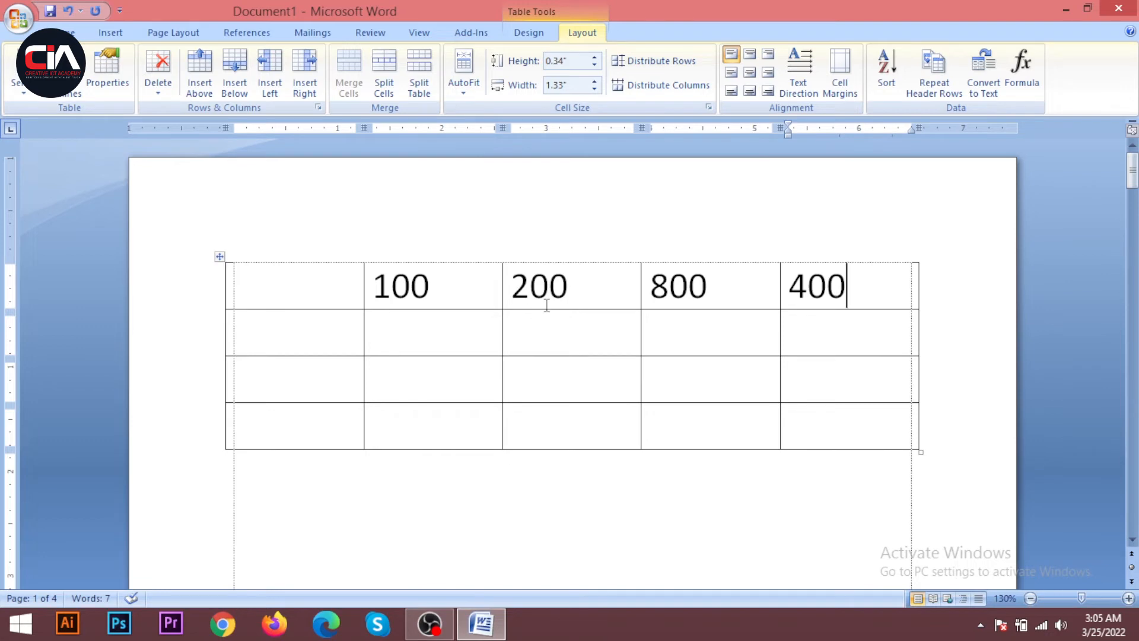
# Insert the formula =sum(right) in the empty first cell of the top row
pyautogui.click(317, 293)
pyautogui.click(1022, 70)
pyautogui.moveTo(839, 160); pyautogui.dragTo(849, 90)
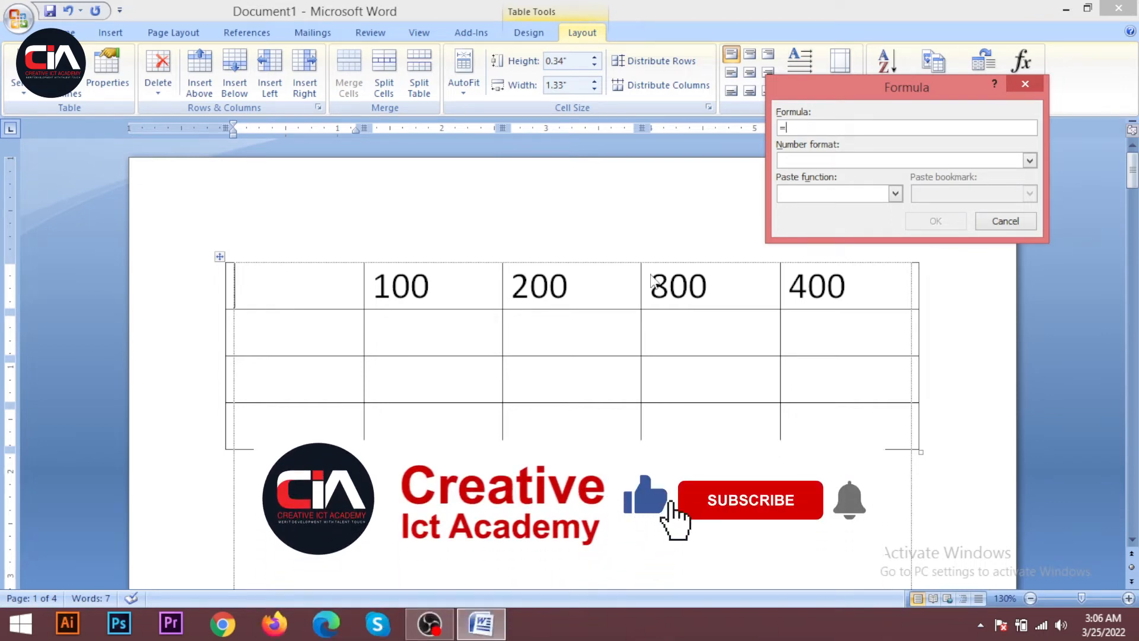
pyautogui.click(329, 290)
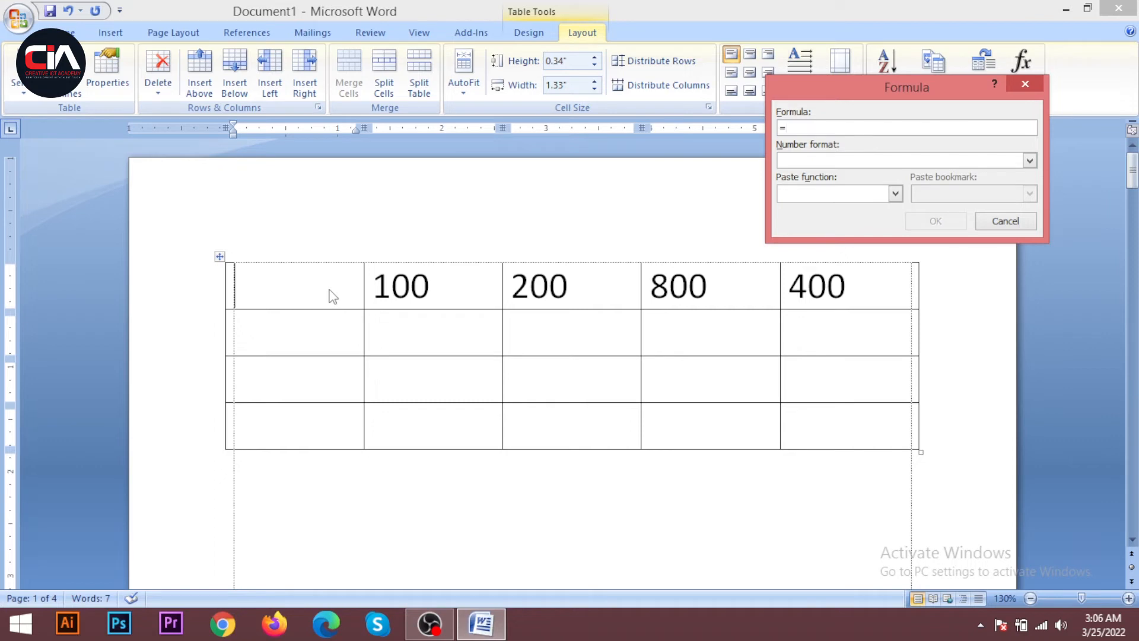
pyautogui.write('sum(')
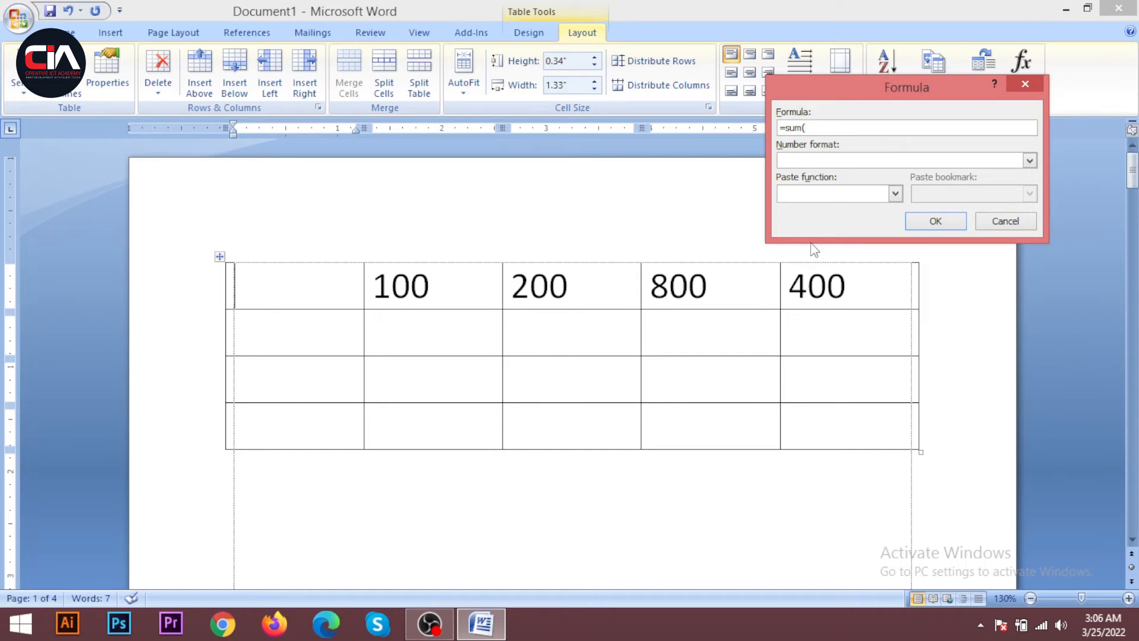
pyautogui.write('right')
pyautogui.click(935, 220)
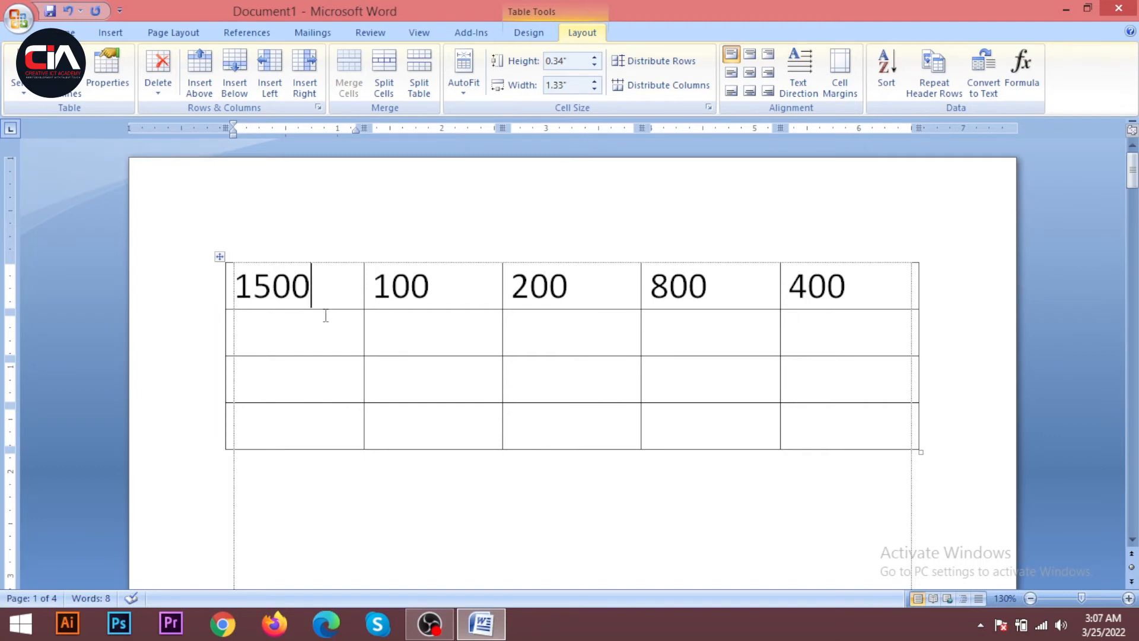
# Enter 100 in the first cell of the table's second row
pyautogui.click(327, 388)
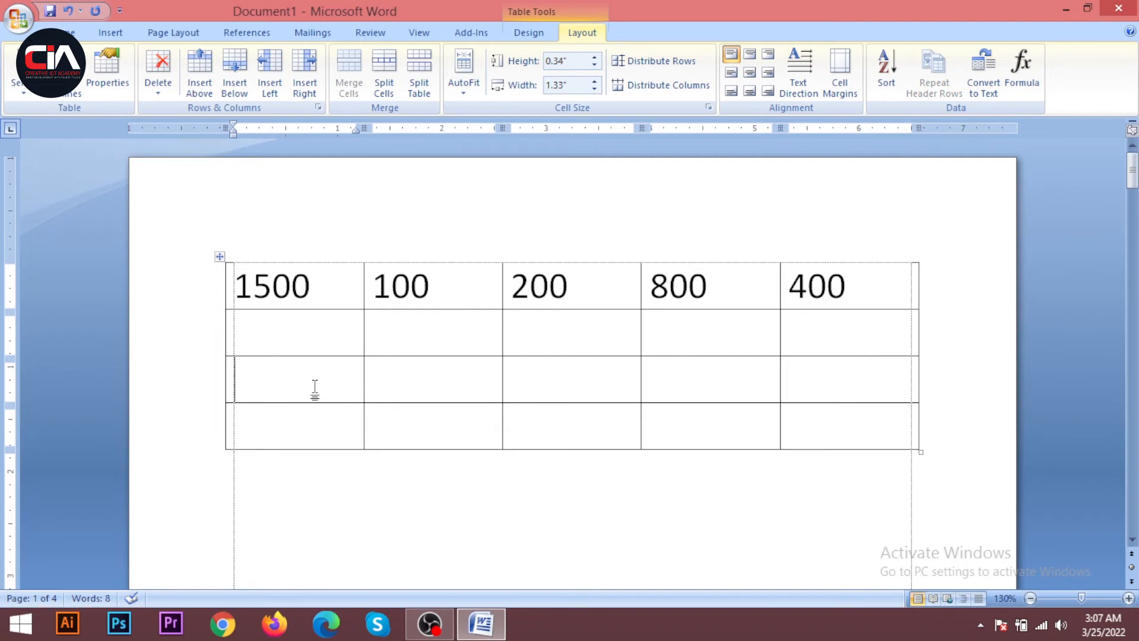
pyautogui.click(283, 347)
pyautogui.write('100')
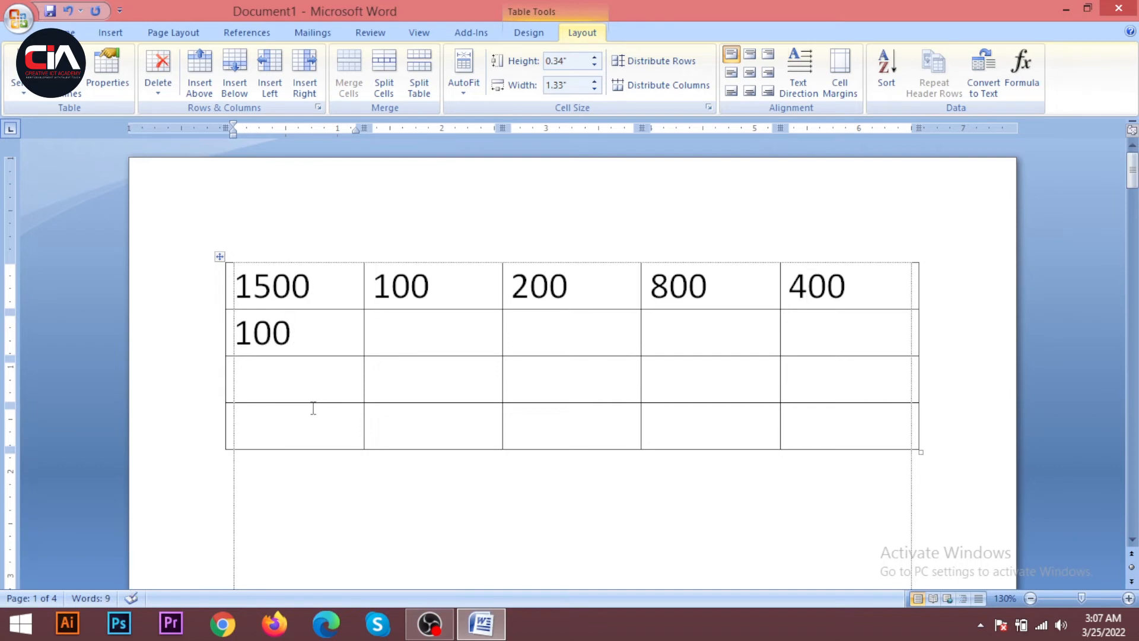